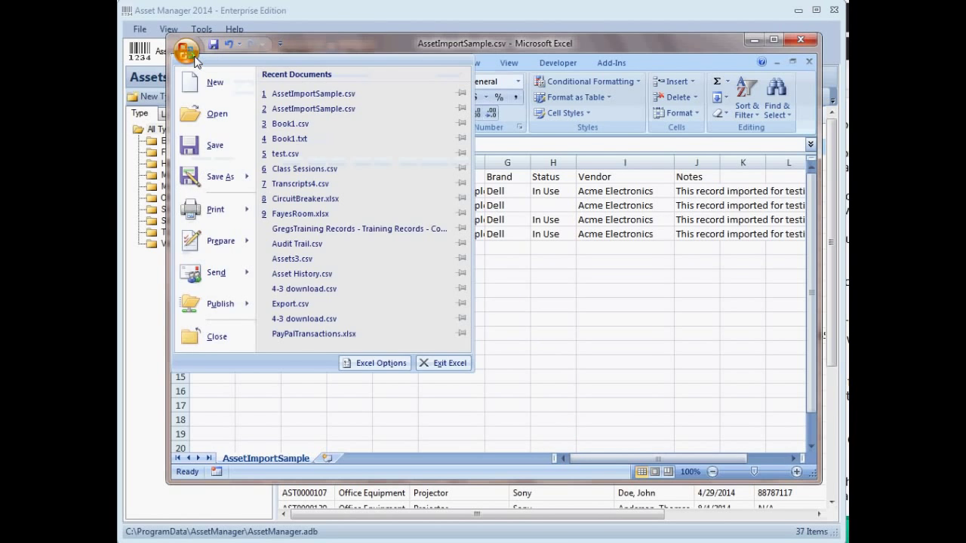
Review the file types offered for saving AssetImportSample.csv, including CSV (Comma delimited), and cancel without saving
{"action": "left_click", "coordinate": [188, 51]}
{"action": "mouse_move", "coordinate": [198, 177]}
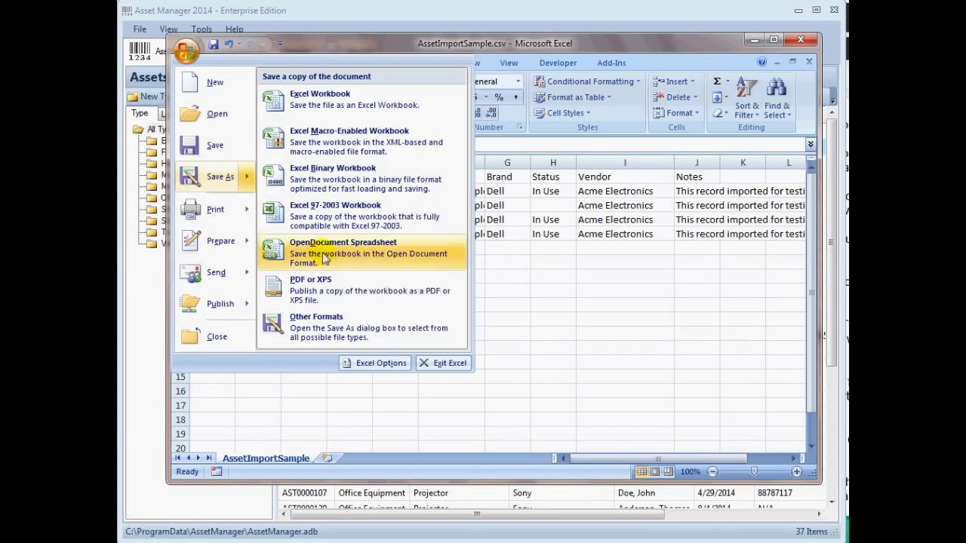
{"action": "left_click", "coordinate": [341, 332]}
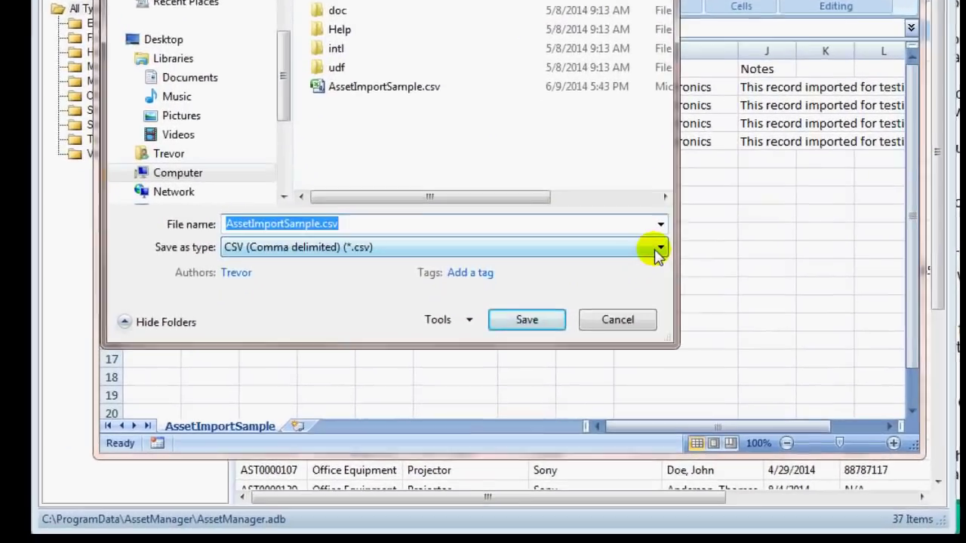
{"action": "left_click", "coordinate": [613, 317]}
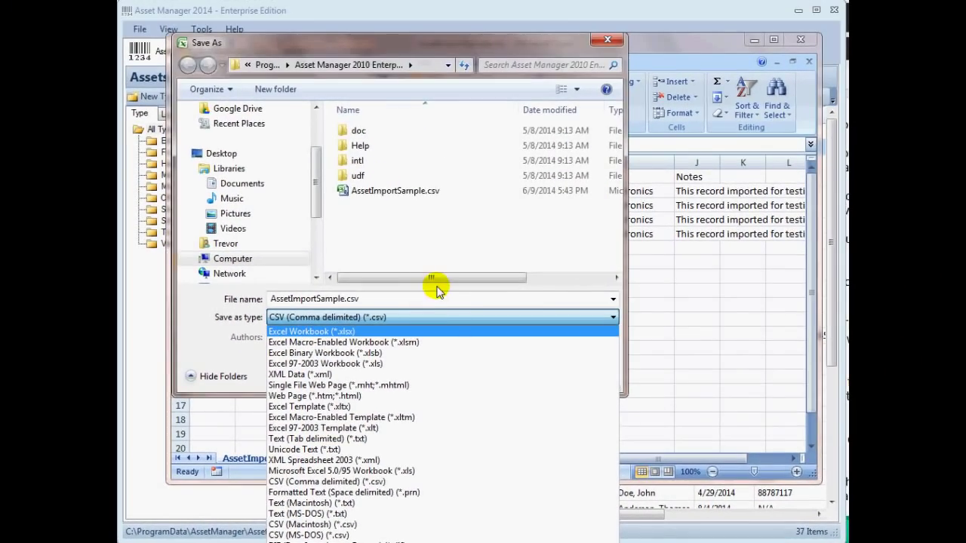
{"action": "left_click", "coordinate": [436, 287]}
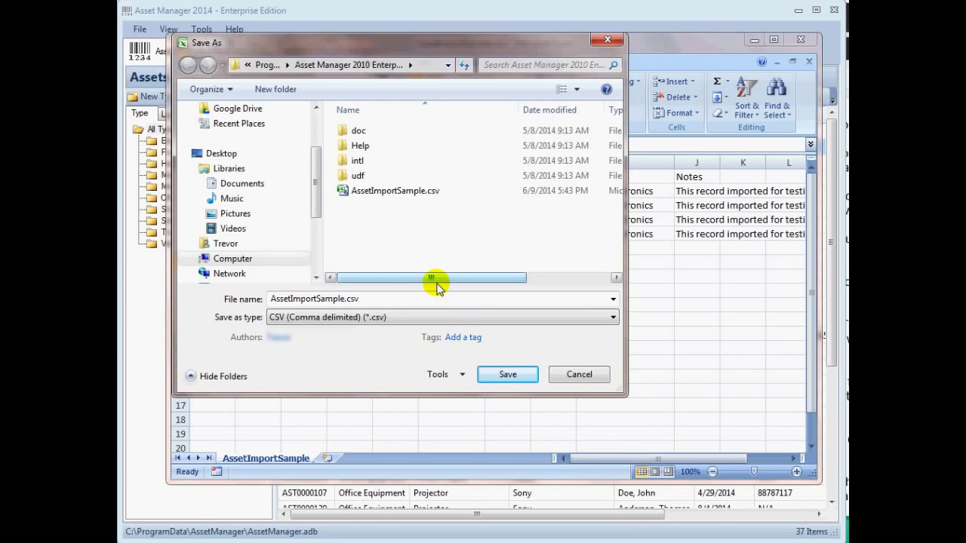
{"action": "left_click", "coordinate": [577, 374]}
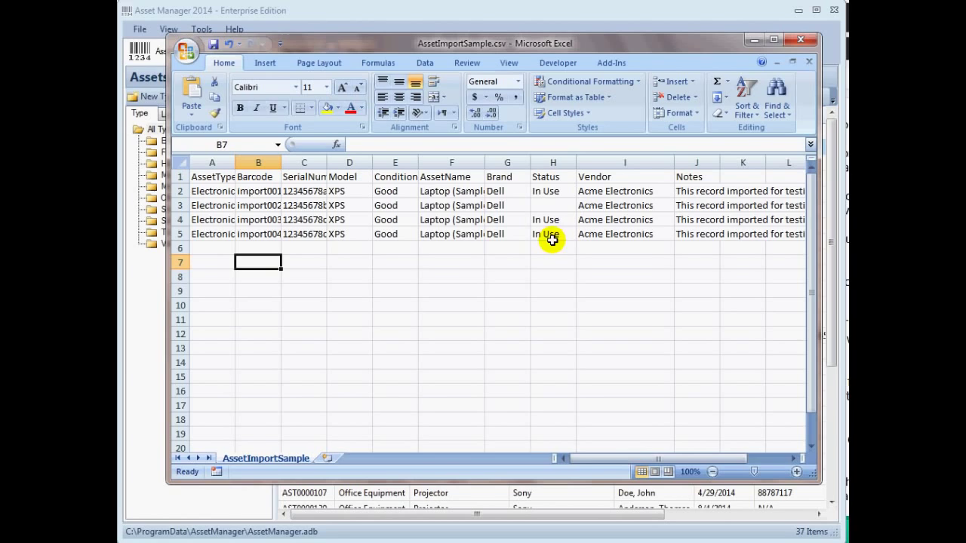
Enter In Use as the missing Status in cell H3 for the import002 asset
{"action": "left_click", "coordinate": [553, 205]}
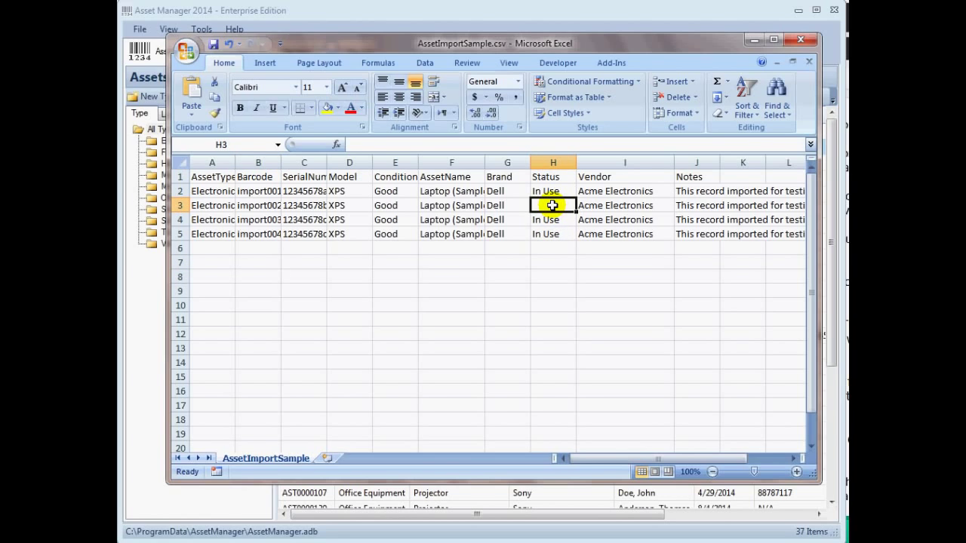
{"action": "type", "text": "In Use"}
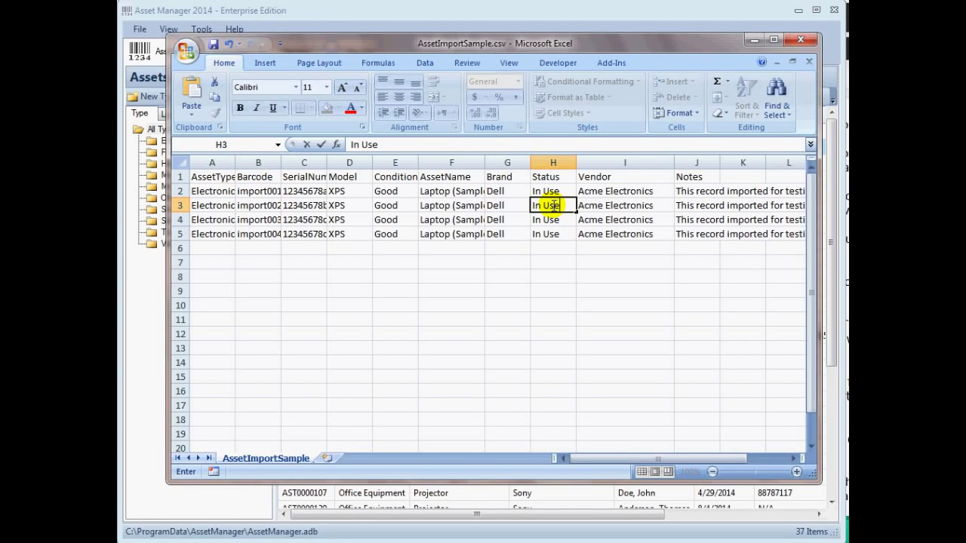
{"action": "key", "text": "Return"}
Switch to Asset Manager and back up the database to the proposed backup location
{"action": "key", "text": "alt+Tab"}
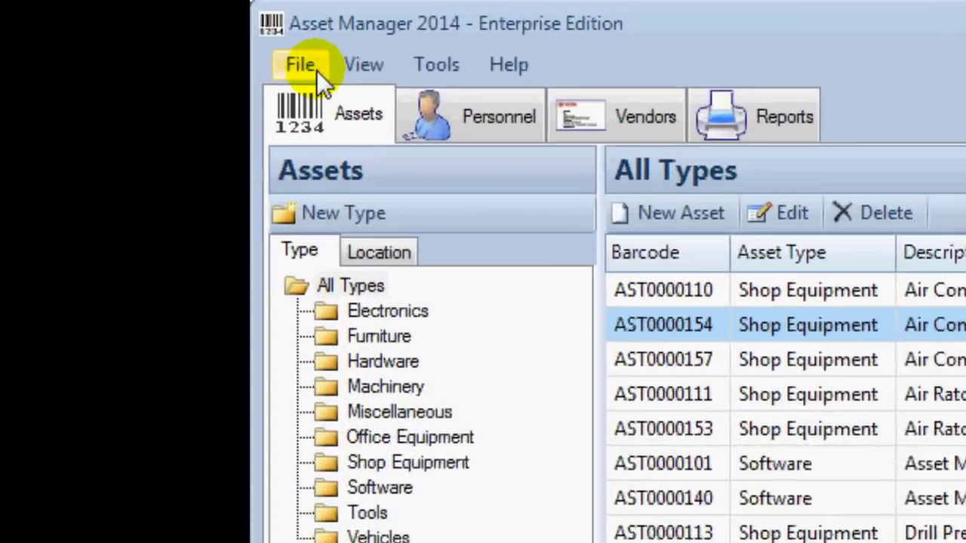
{"action": "left_click", "coordinate": [141, 29]}
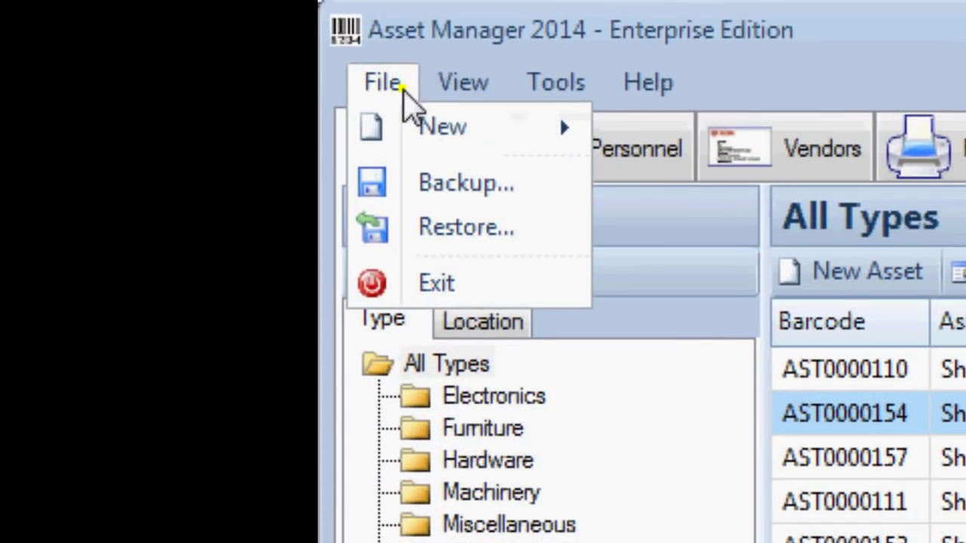
{"action": "left_click", "coordinate": [430, 185]}
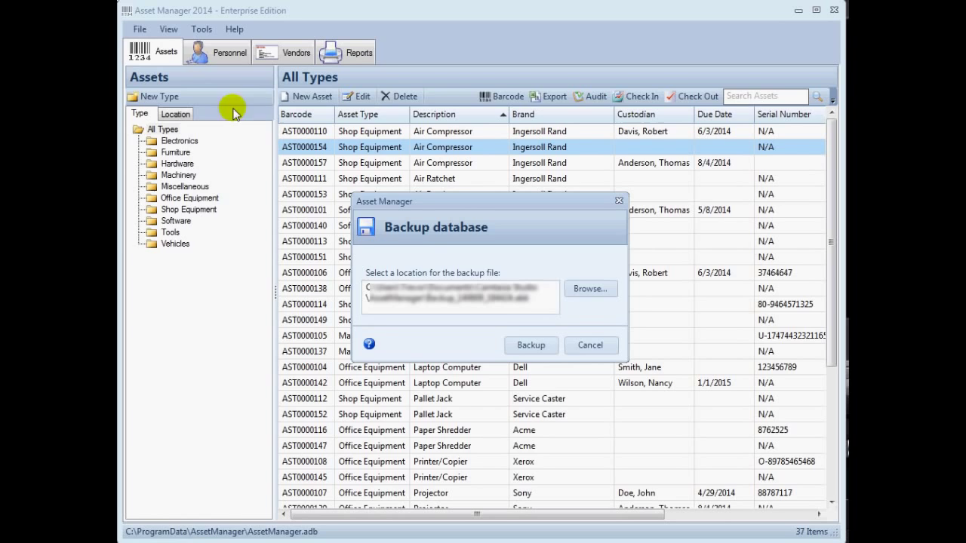
{"action": "left_click", "coordinate": [517, 347]}
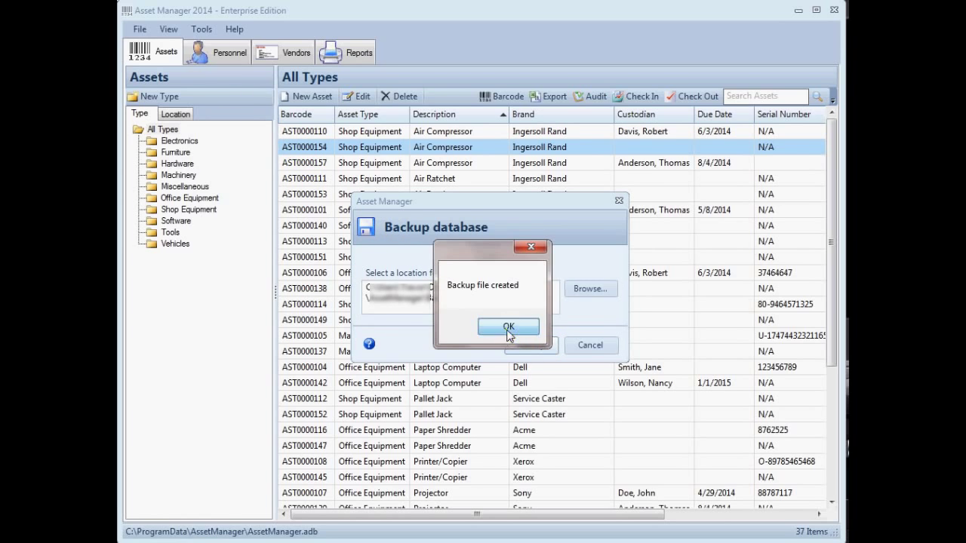
{"action": "left_click", "coordinate": [508, 326]}
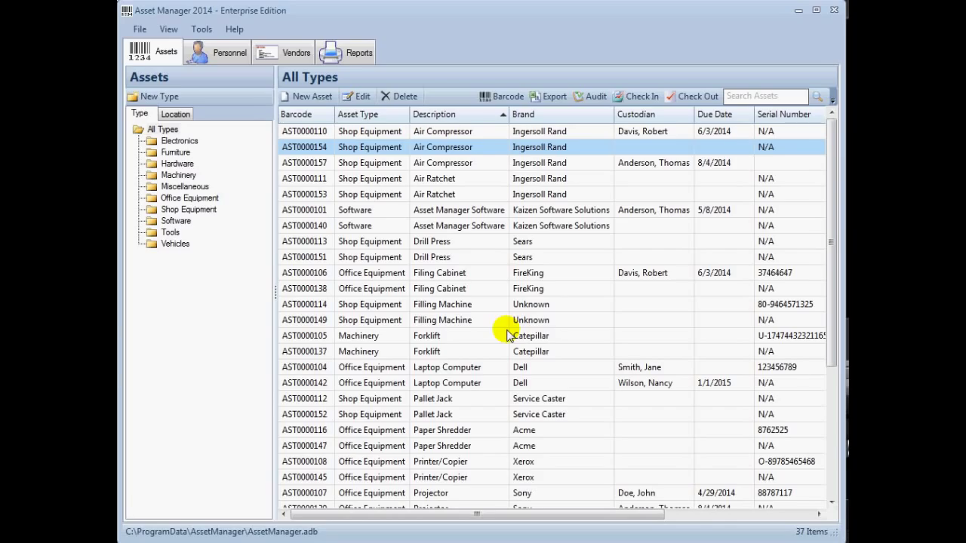
Start an asset import and load AssetImportSample.csv as the import file
{"action": "left_click", "coordinate": [434, 179]}
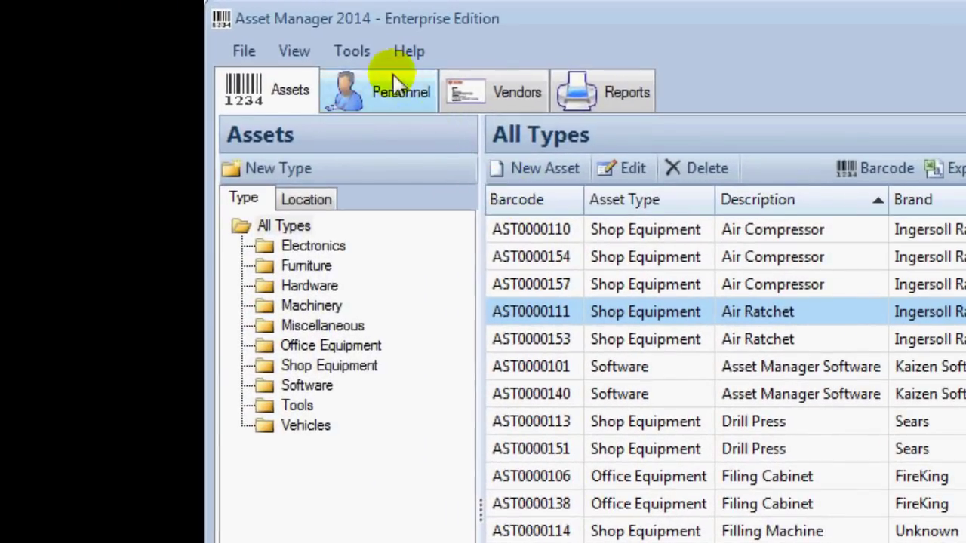
{"action": "left_click", "coordinate": [202, 29]}
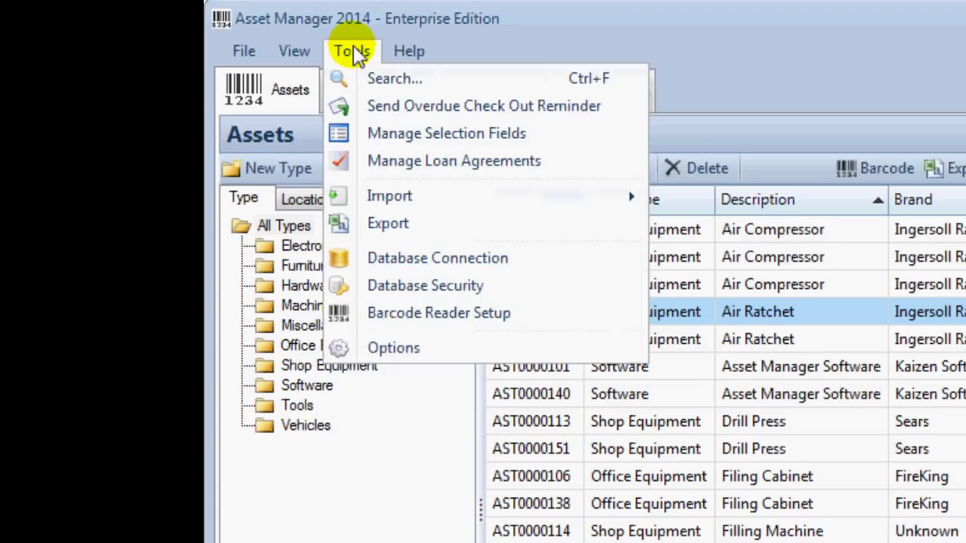
{"action": "mouse_move", "coordinate": [619, 195]}
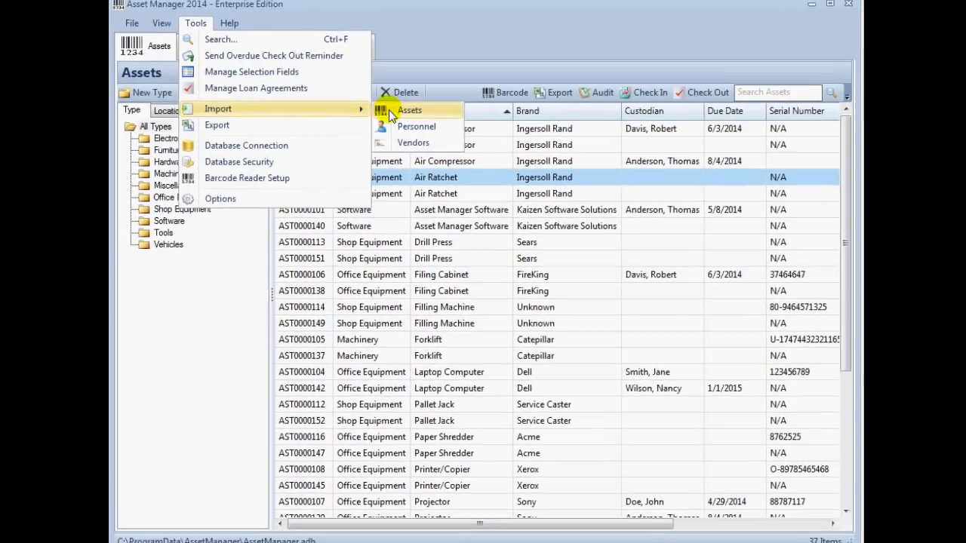
{"action": "left_click", "coordinate": [407, 111]}
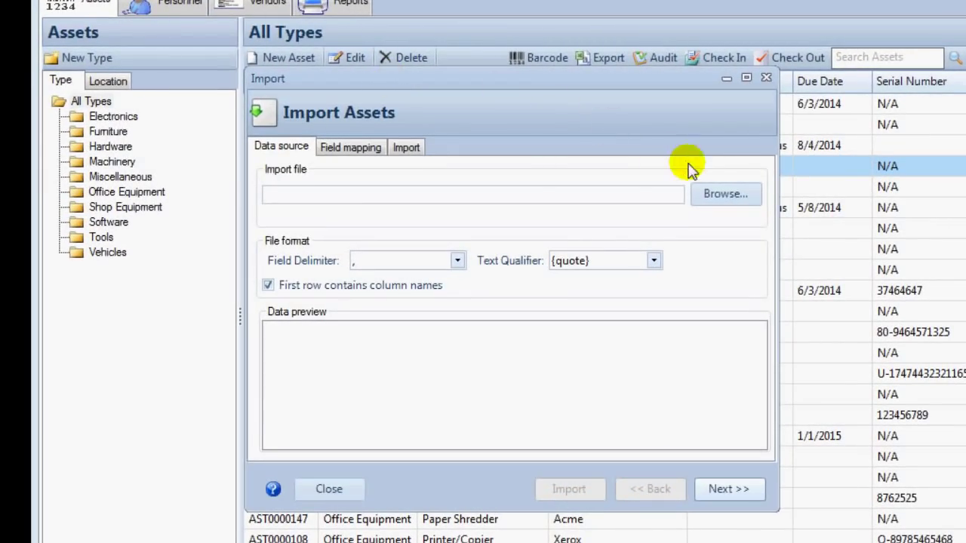
{"action": "left_click", "coordinate": [721, 195]}
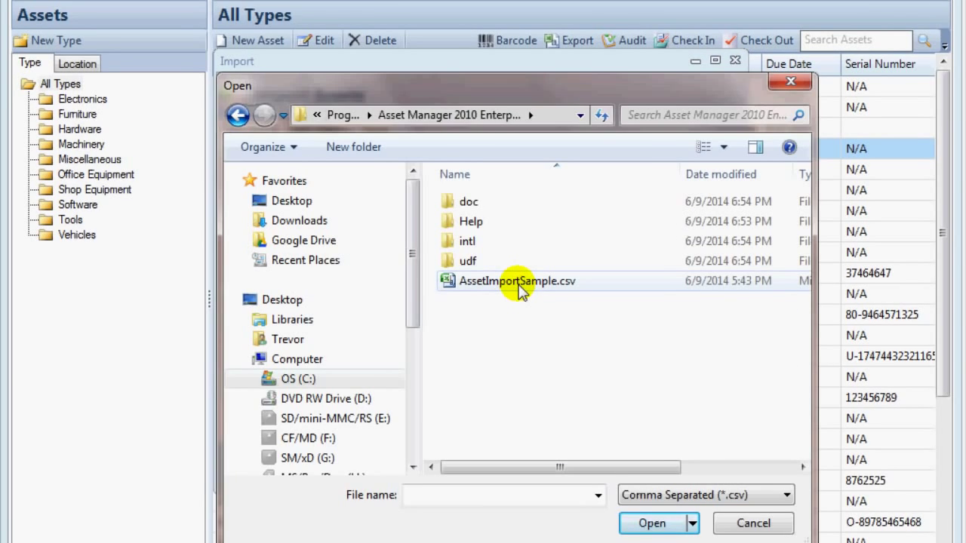
{"action": "double_click", "coordinate": [519, 285]}
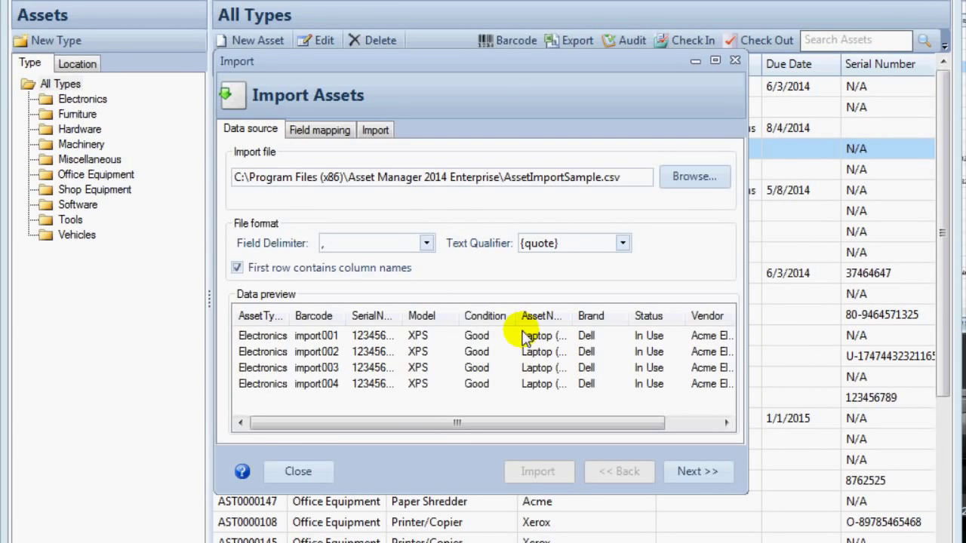
Examine the import file's text qualifier setting and the available field delimiters, keeping the comma delimiter
{"action": "left_click", "coordinate": [412, 247]}
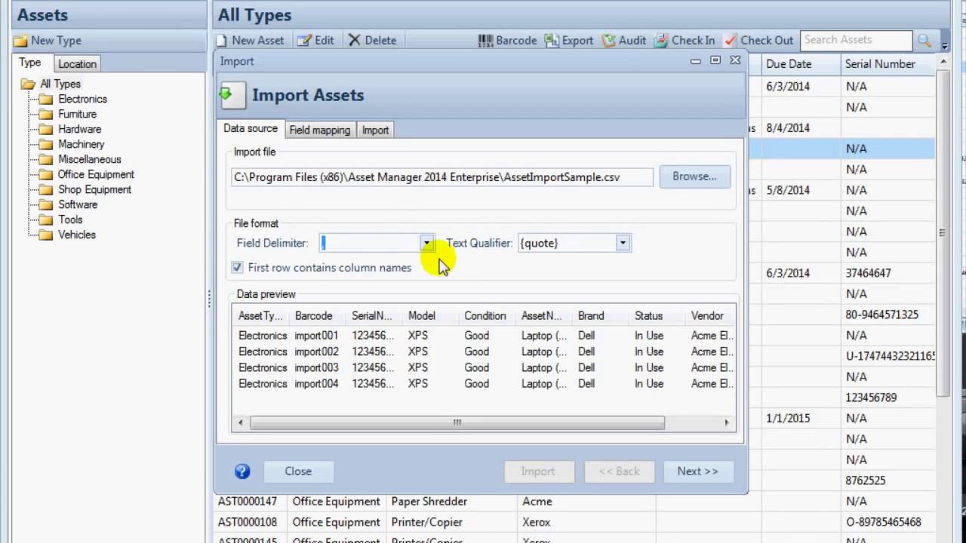
{"action": "left_click", "coordinate": [596, 243]}
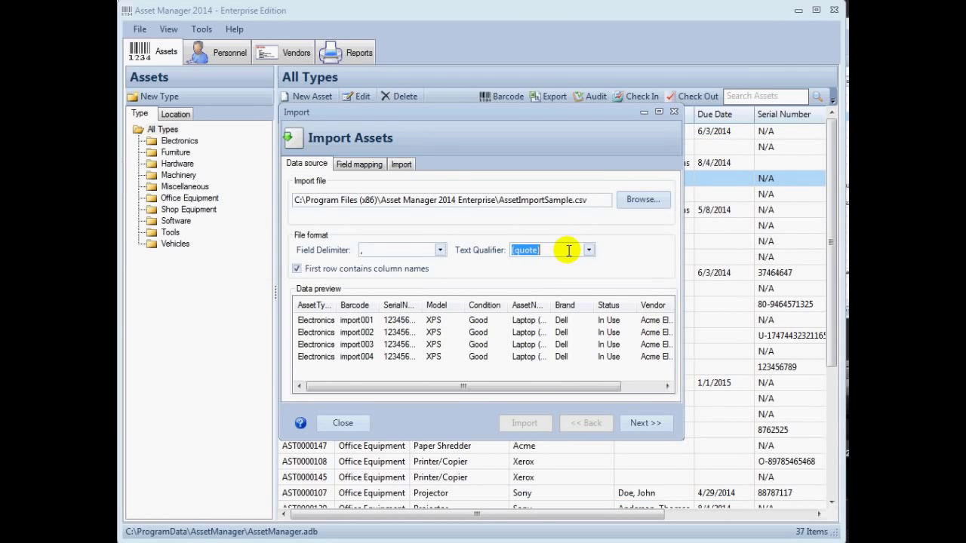
{"action": "left_click", "coordinate": [440, 251]}
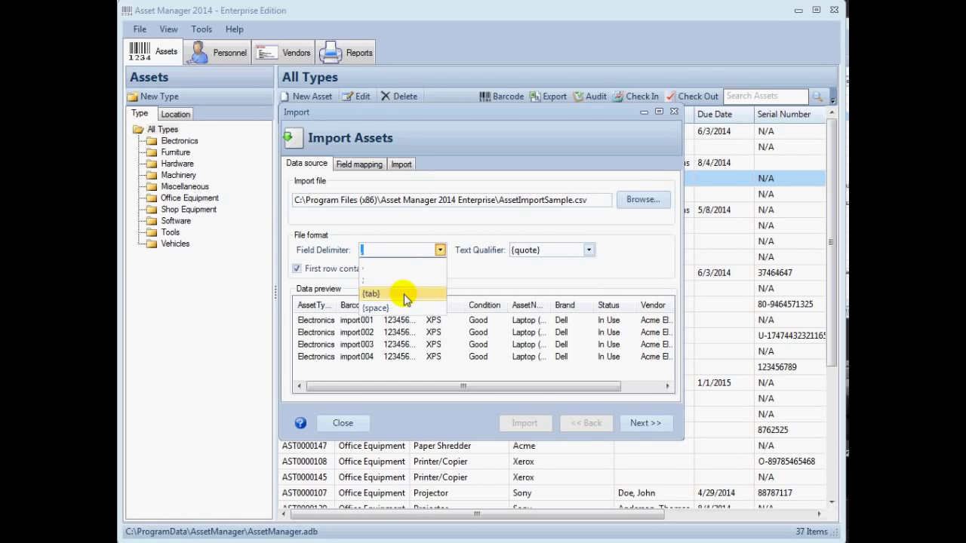
{"action": "left_click", "coordinate": [443, 250]}
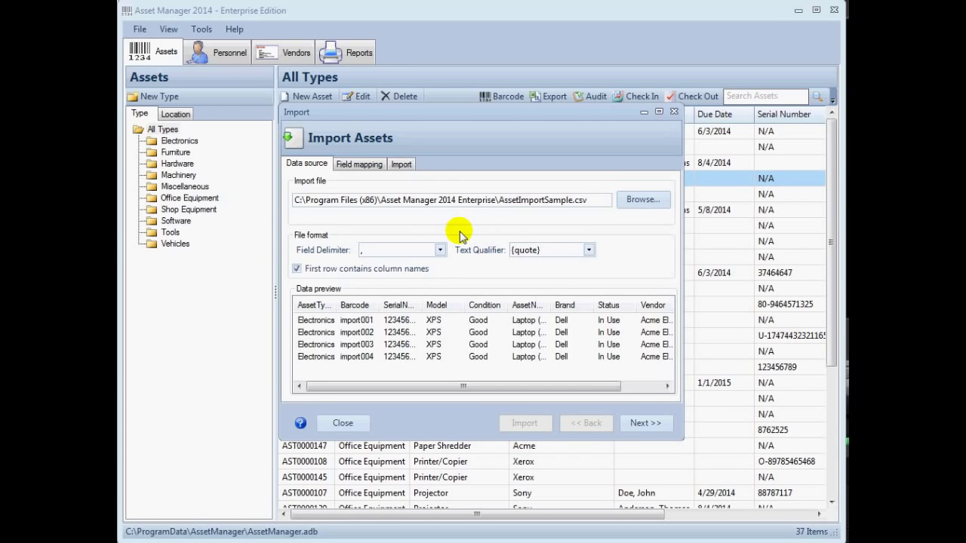
Review the field mapping and the Asset Manager fields available for the AssetType source field, keeping Asset Type
{"action": "left_click", "coordinate": [362, 164]}
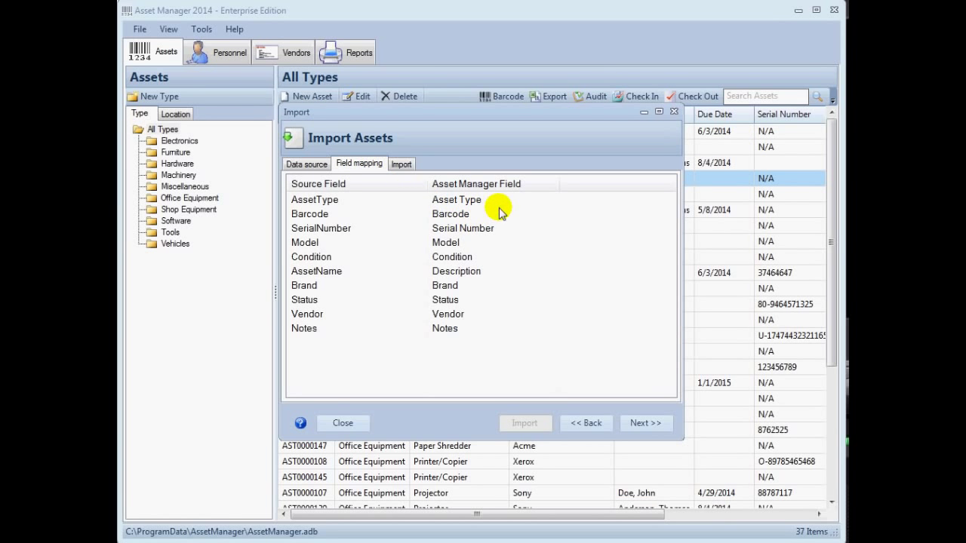
{"action": "left_click", "coordinate": [511, 201]}
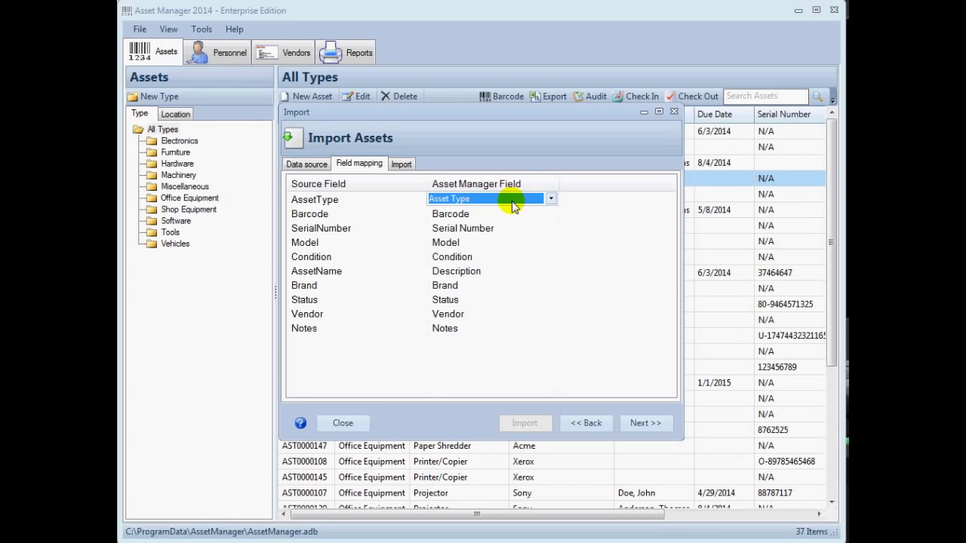
{"action": "left_click", "coordinate": [512, 201]}
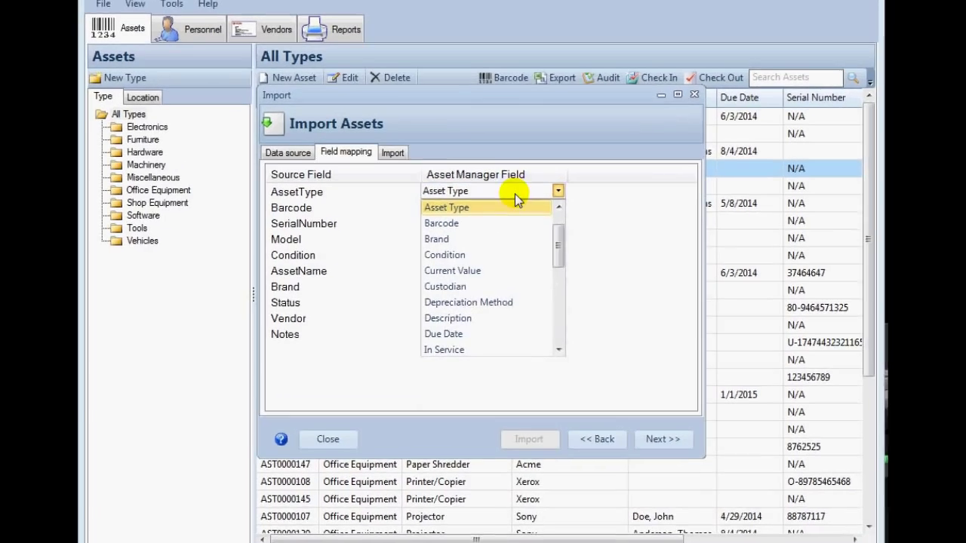
{"action": "left_click", "coordinate": [516, 214]}
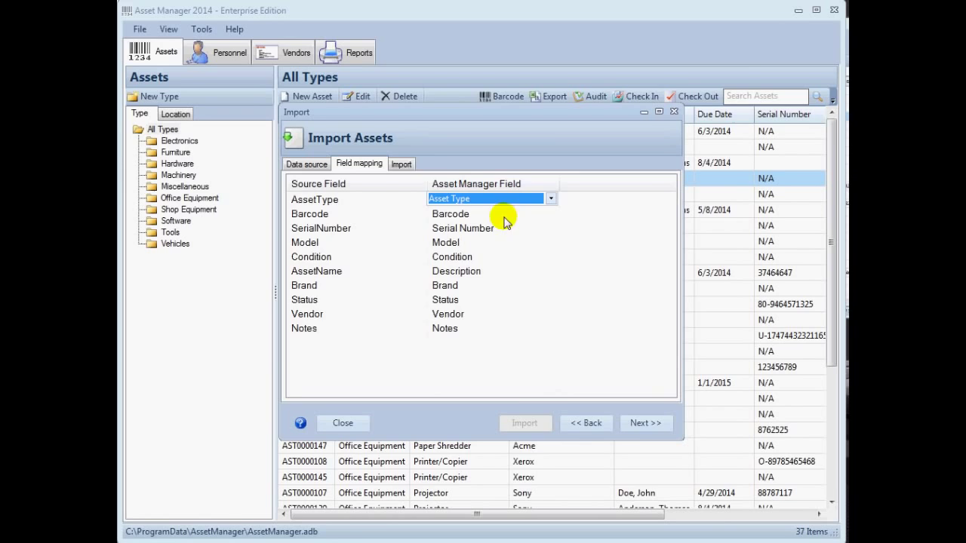
Run the asset import without updating matching records and open the imported import004 laptop record
{"action": "left_click", "coordinate": [403, 165]}
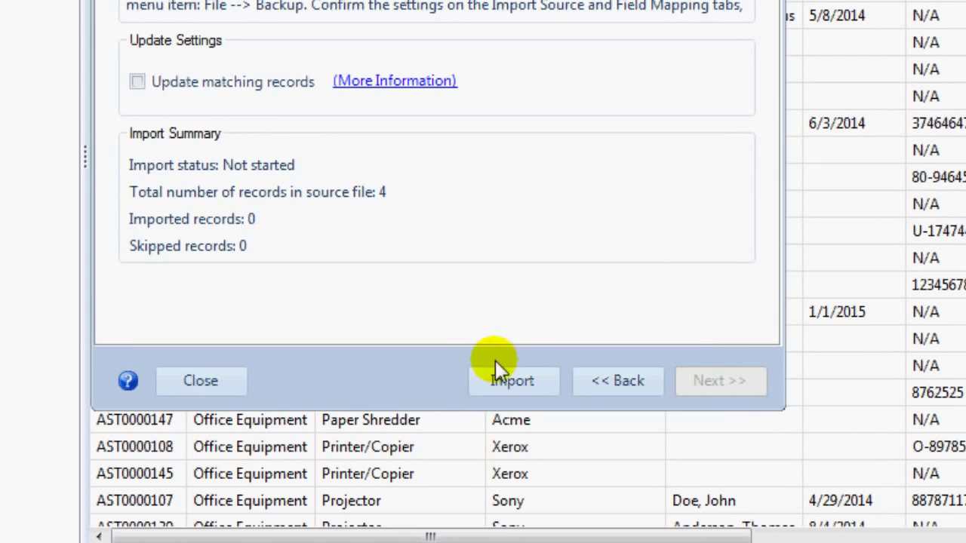
{"action": "left_click", "coordinate": [501, 377]}
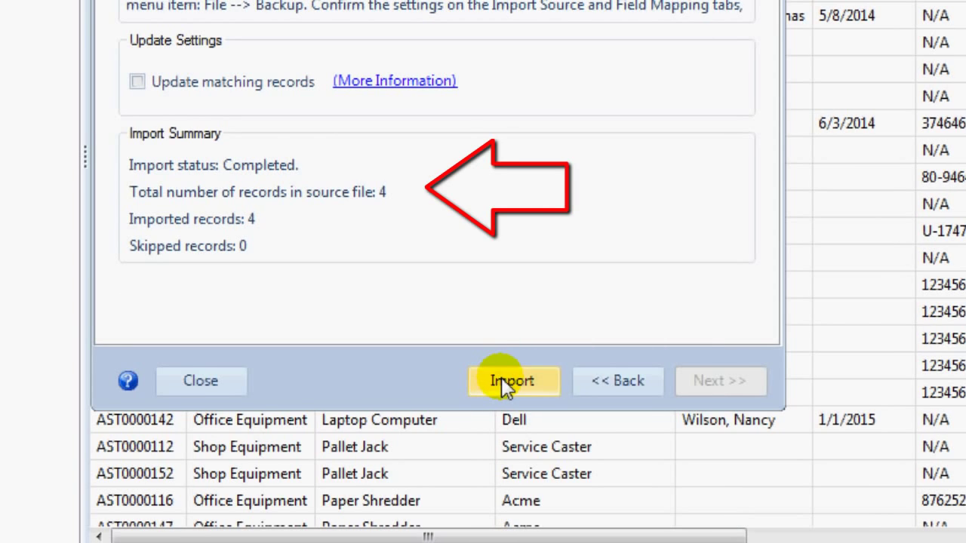
{"action": "left_click", "coordinate": [224, 387]}
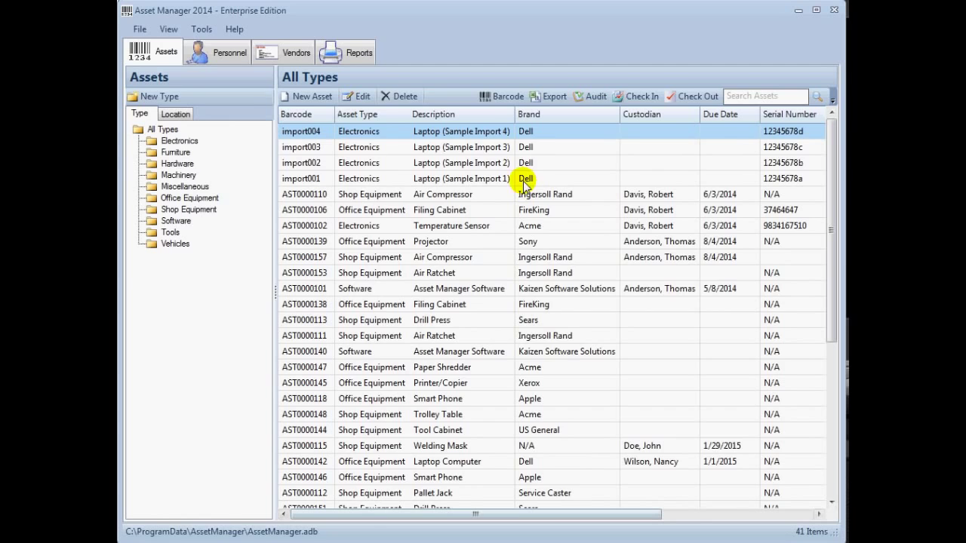
{"action": "double_click", "coordinate": [487, 130]}
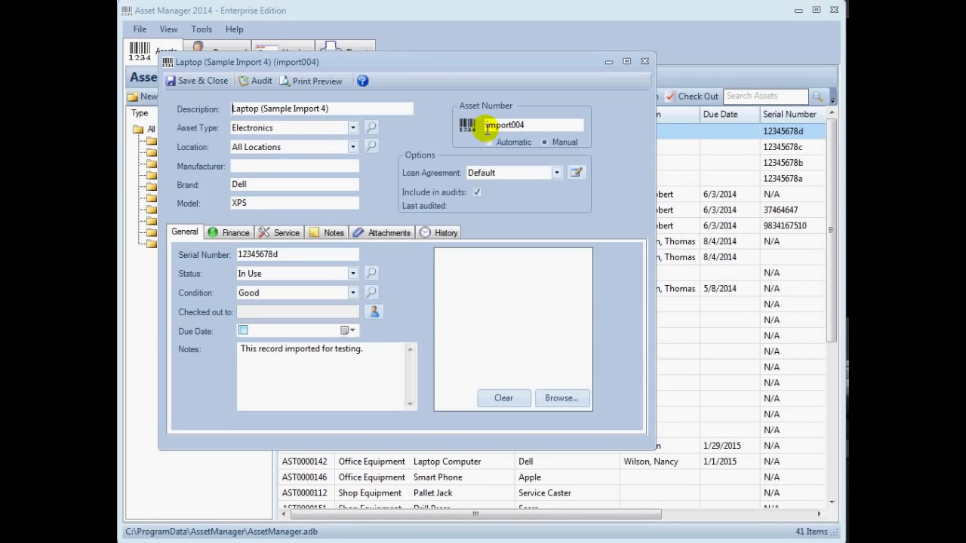